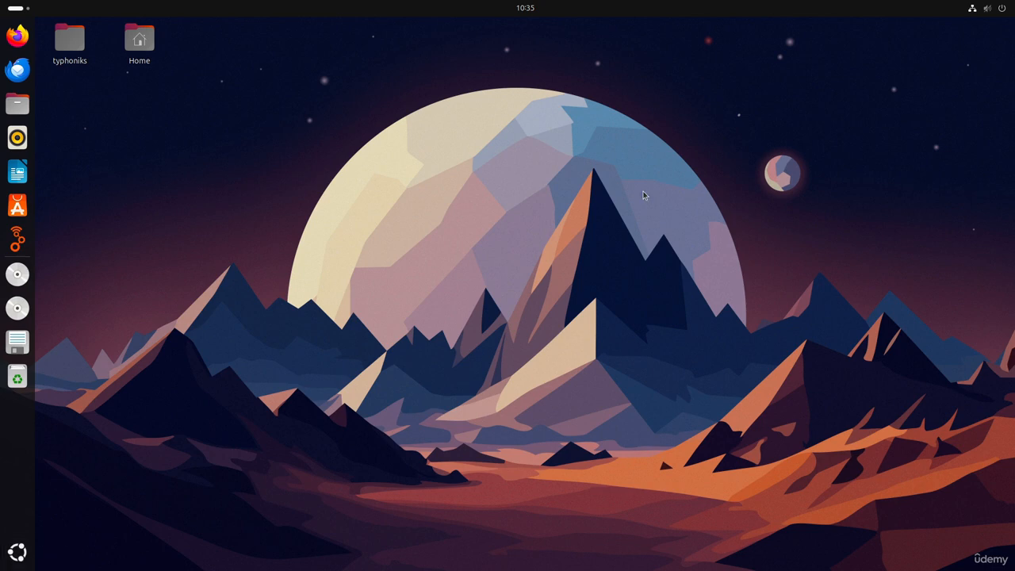
# Open a terminal and launch GNU Radio Companion with the command gnuradio-companion
pyautogui.hotkey('ctrl', 'alt', 't')
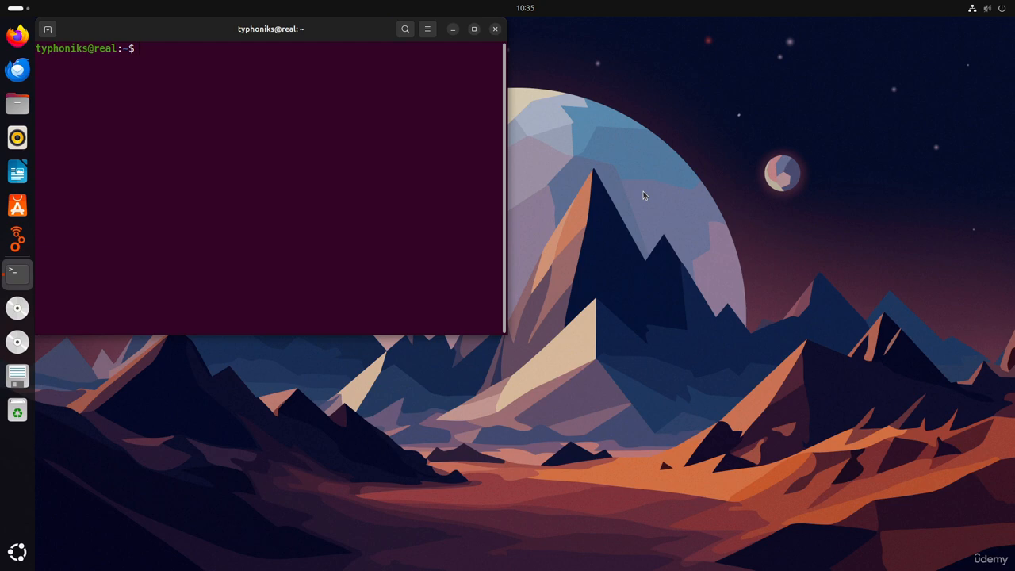
pyautogui.write('gnuradio-companion')
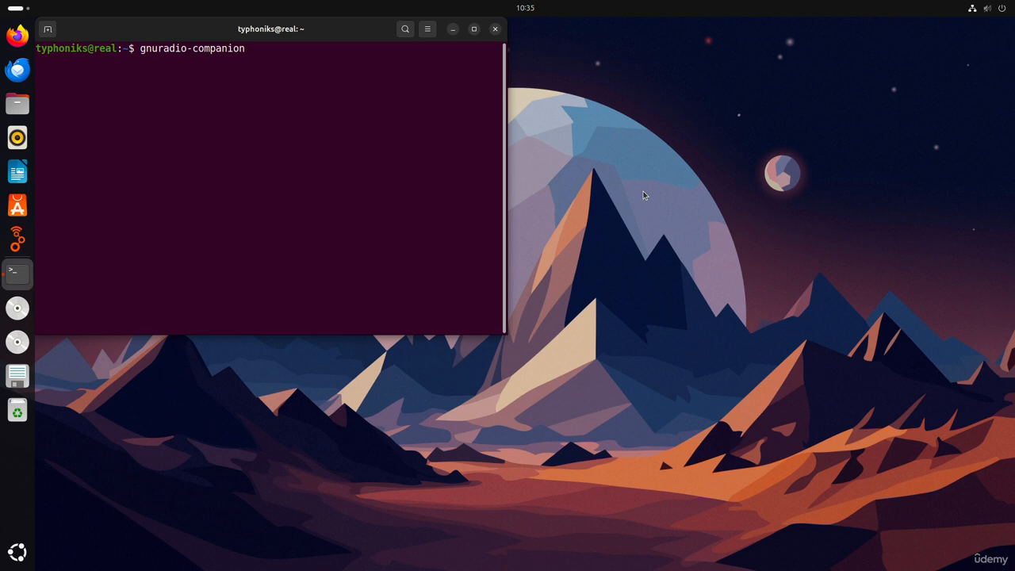
pyautogui.press('Return')
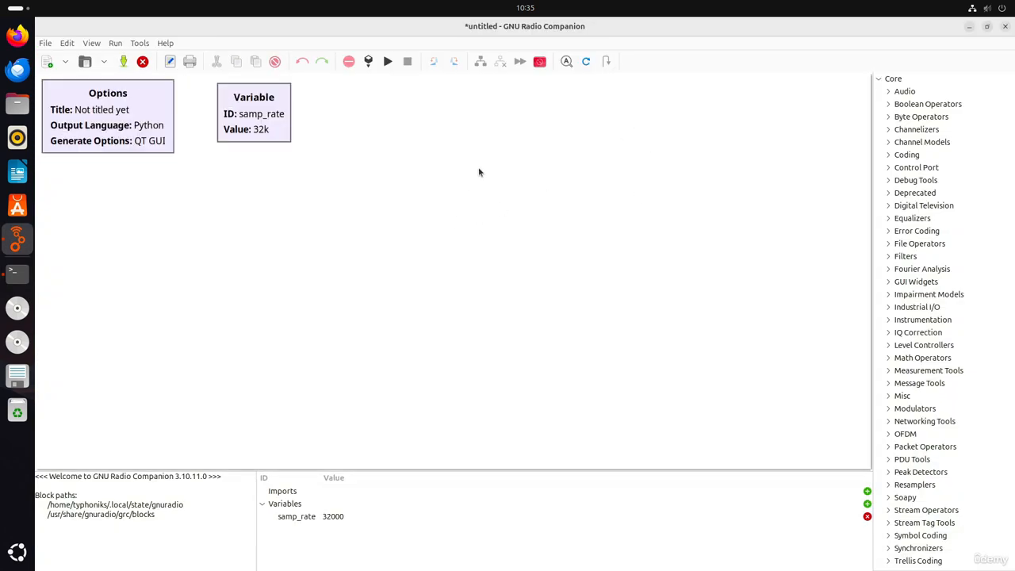
pyautogui.scroll(1, 395, 232)
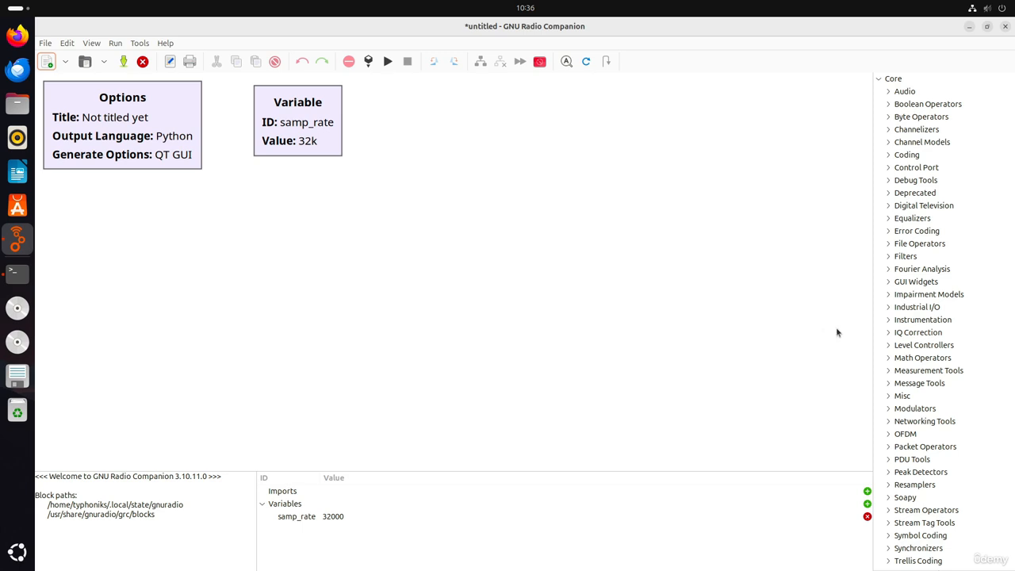
# Look through the block library categories, search the blocks for "source" and clear the search
pyautogui.scroll(-2, 929, 270)
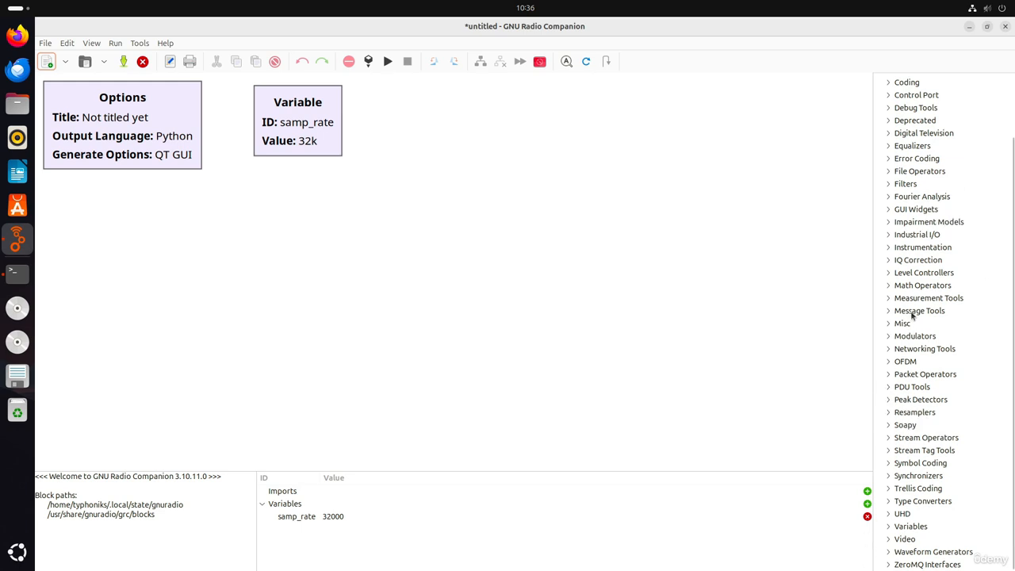
pyautogui.scroll(3, 932, 107)
pyautogui.hotkey('ctrl', 'f')
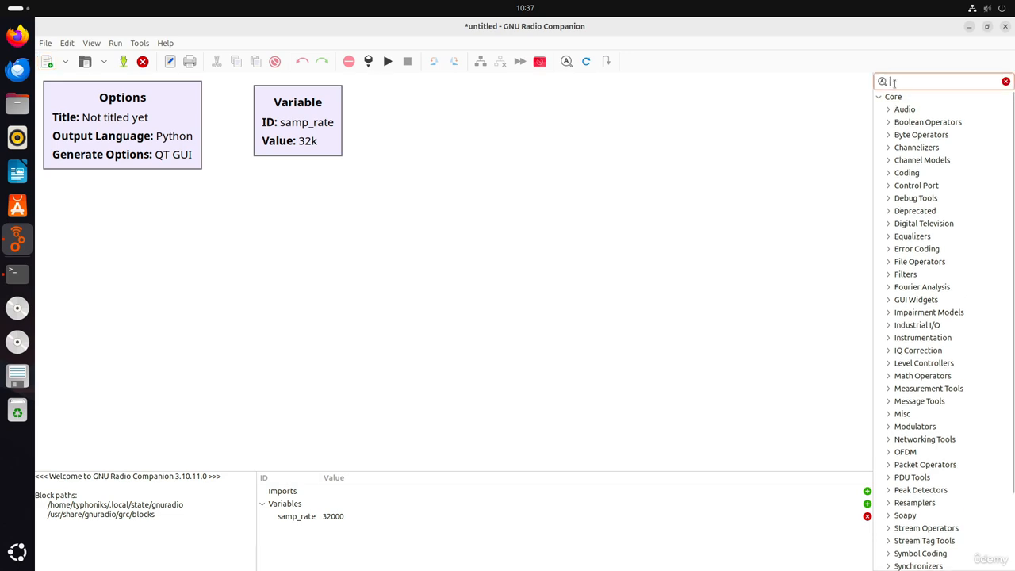
pyautogui.write('source')
pyautogui.press('BackSpace')
pyautogui.press('BackSpace')
pyautogui.press('BackSpace')
pyautogui.press('BackSpace')
pyautogui.press('BackSpace')
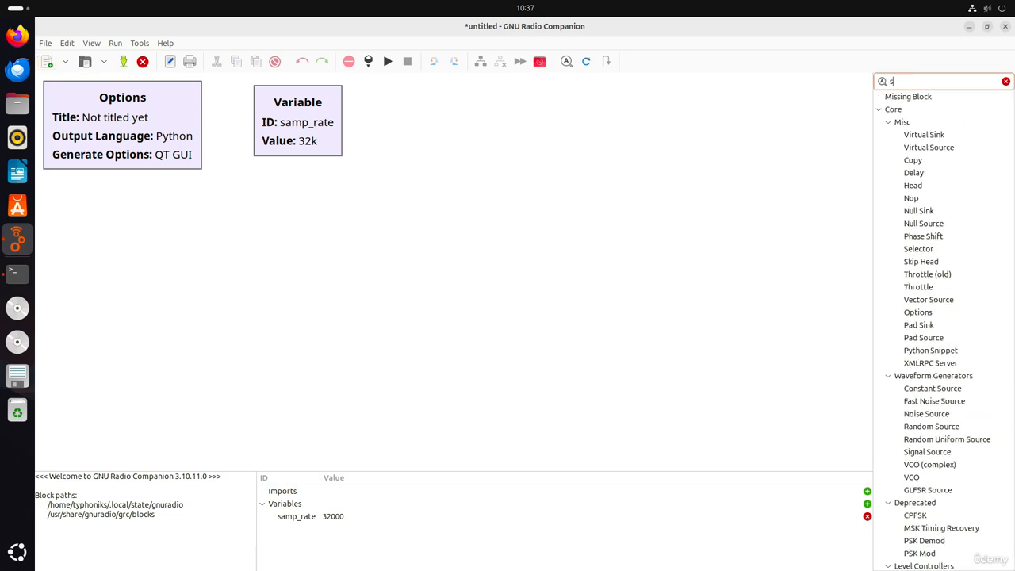
pyautogui.press('BackSpace')
# Search the block library for "filters" and clear the search term
pyautogui.write('filters')
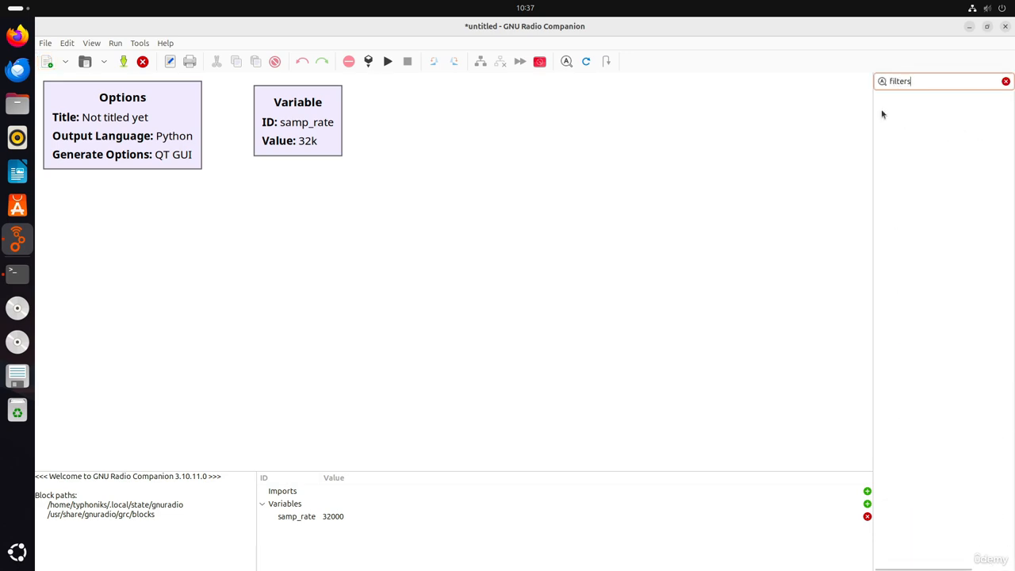
pyautogui.press('BackSpace')
pyautogui.press('BackSpace')
pyautogui.press('BackSpace')
pyautogui.press('BackSpace')
pyautogui.press('BackSpace')
pyautogui.press('BackSpace')
pyautogui.press('BackSpace')
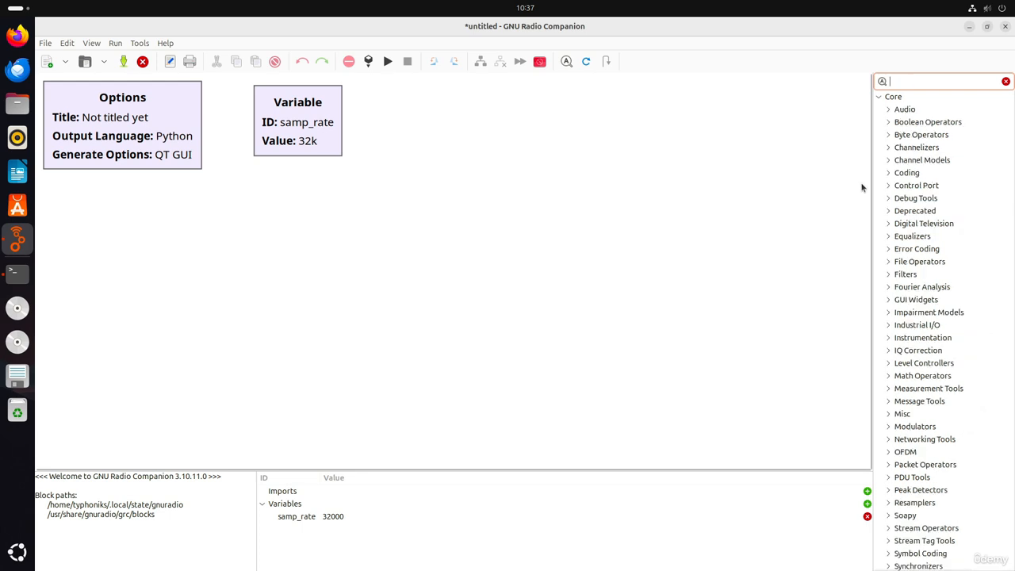
# Search the block library for "sinks" and clear the search term
pyautogui.write('sinks')
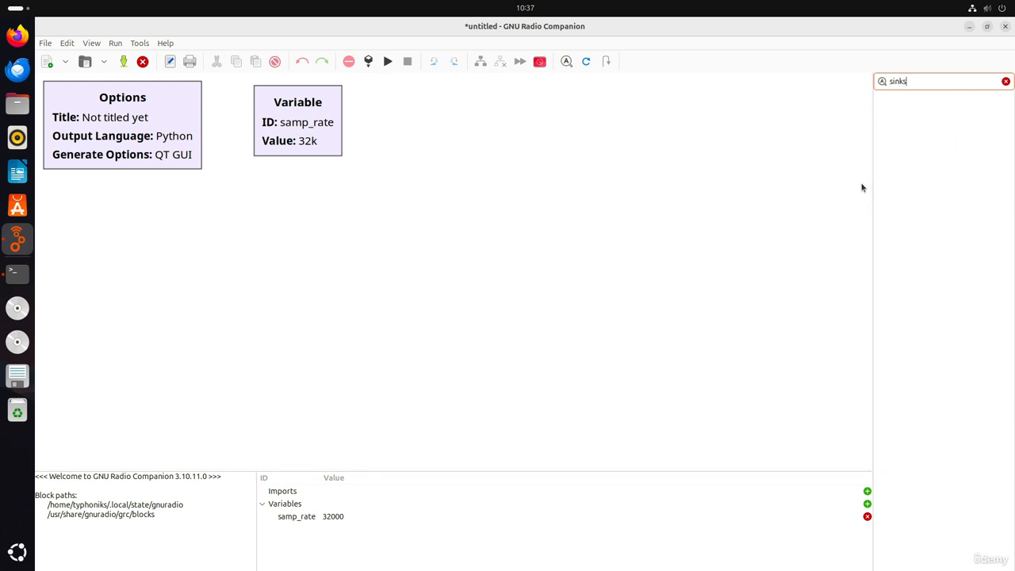
pyautogui.press('BackSpace')
pyautogui.press('BackSpace')
pyautogui.press('BackSpace')
pyautogui.press('BackSpace')
pyautogui.press('BackSpace')
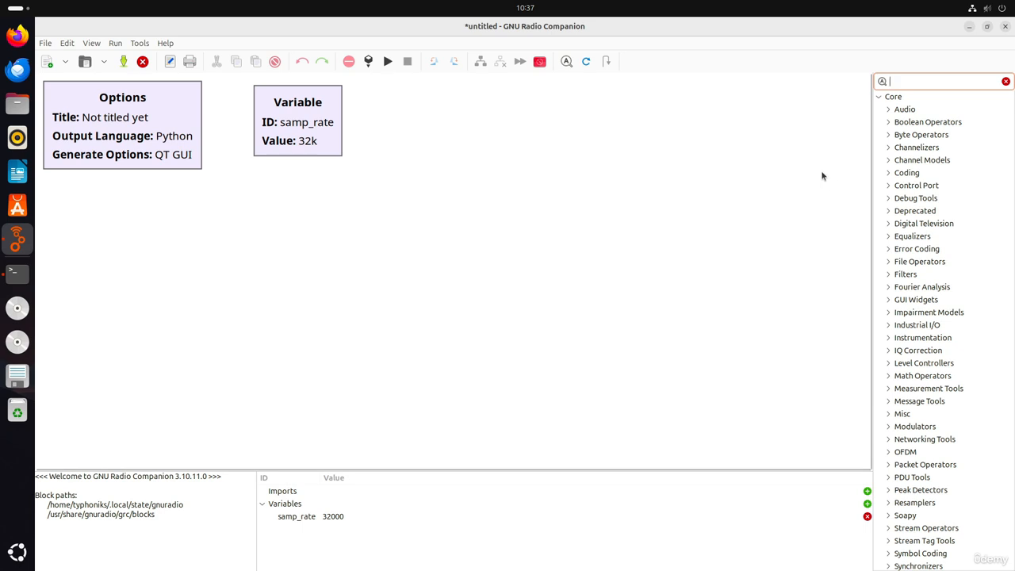
pyautogui.click(822, 176)
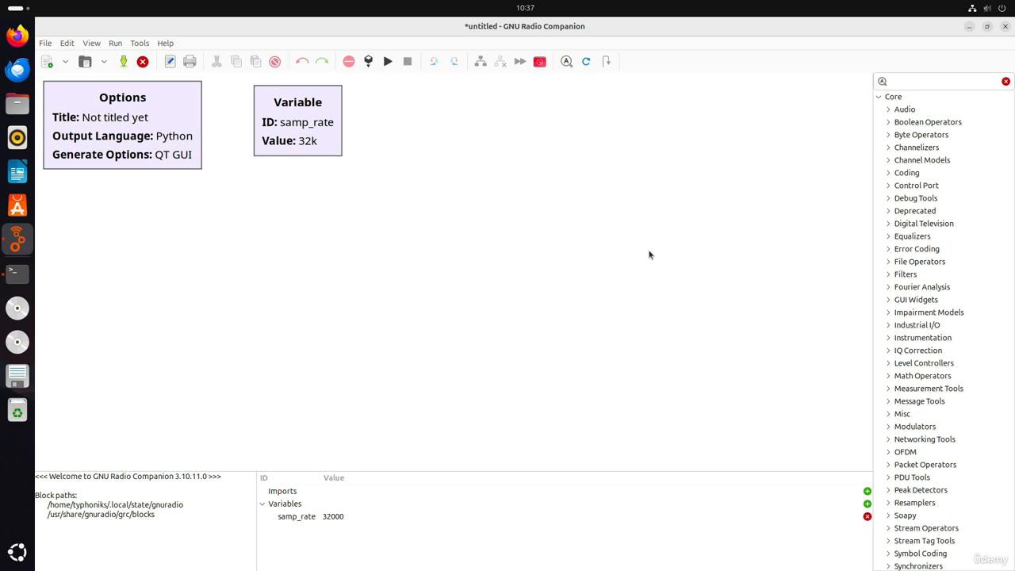
# Place an Adaptive Algorithm block from the Equalizers category on the canvas and delete it again
pyautogui.click(892, 237)
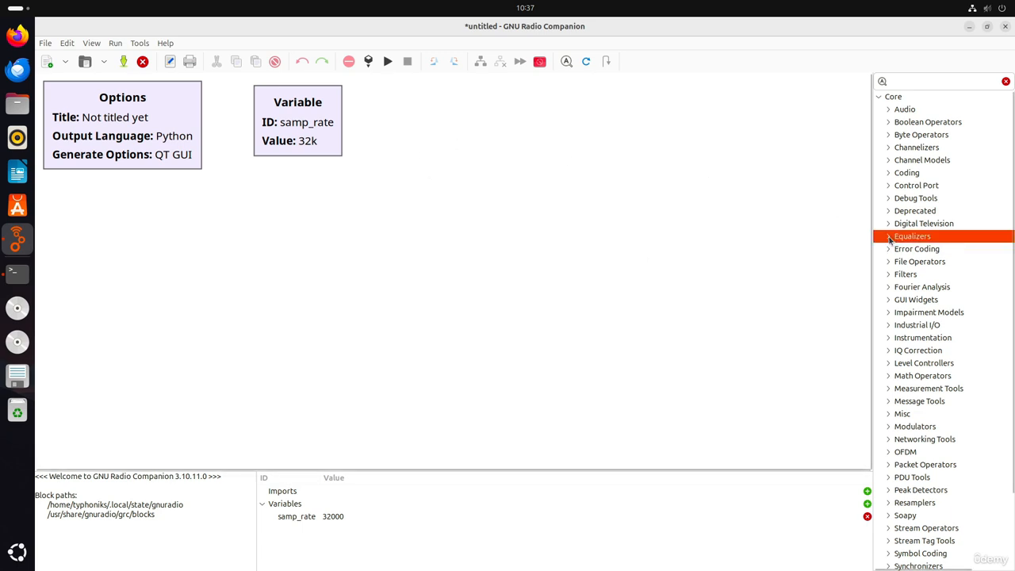
pyautogui.click(888, 238)
pyautogui.moveTo(938, 249); pyautogui.dragTo(546, 252)
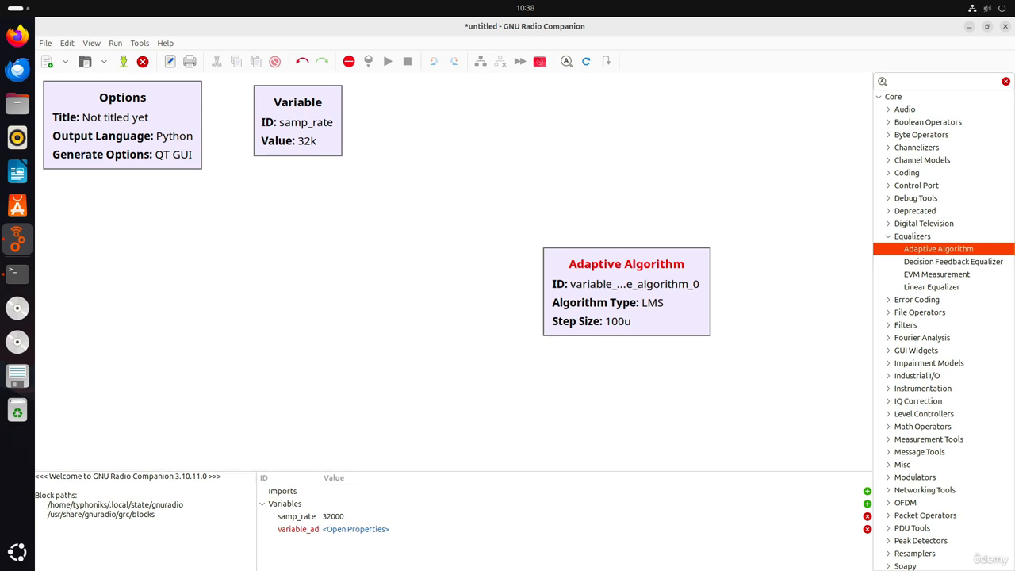
pyautogui.click(614, 290)
pyautogui.press('Delete')
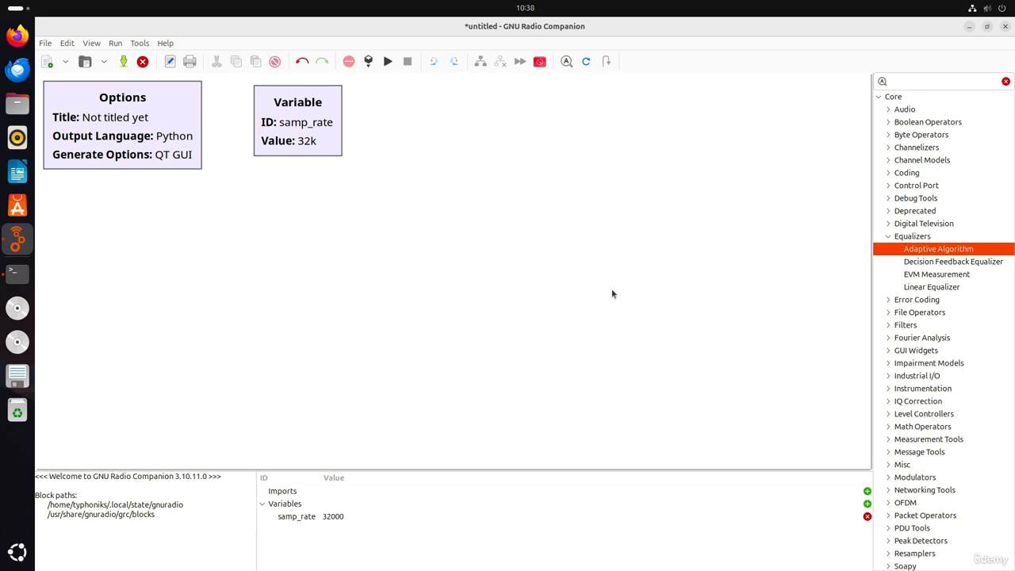
# Search the block library for "source" and place a File Source block on the canvas below the Options block
pyautogui.hotkey('ctrl', 'f')
pyautogui.write('s')
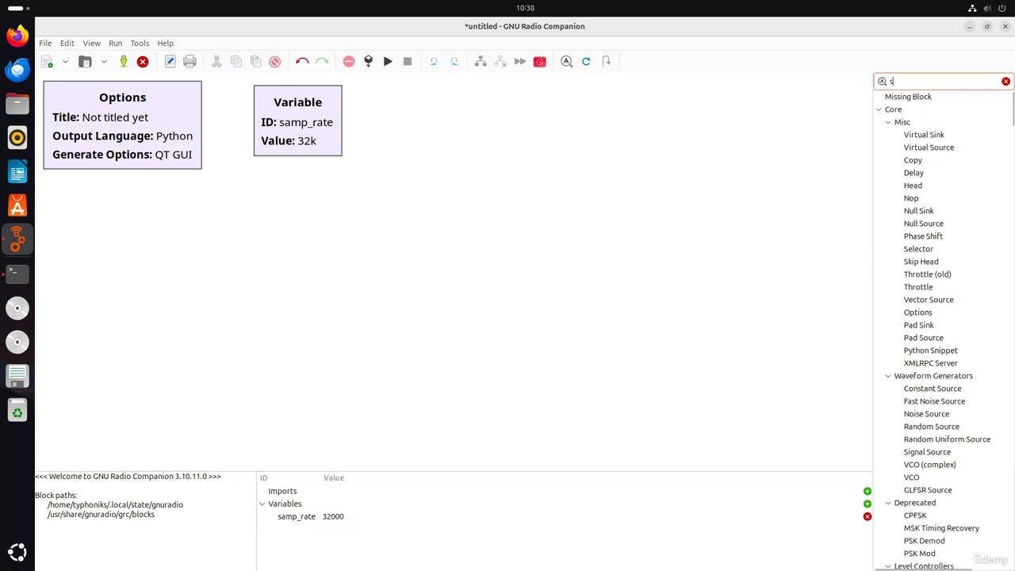
pyautogui.write('ource')
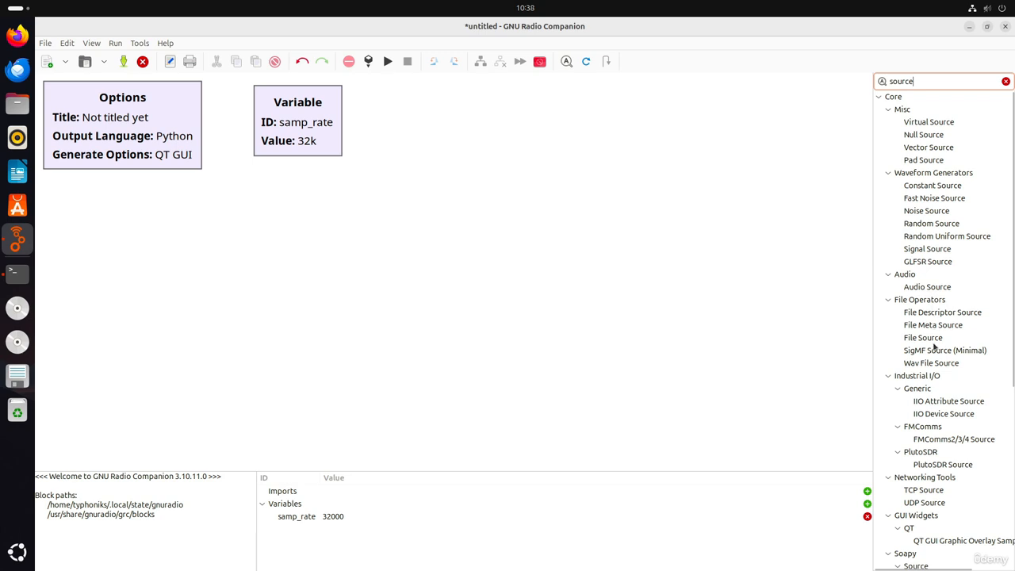
pyautogui.moveTo(926, 339); pyautogui.dragTo(350, 354)
pyautogui.moveTo(390, 407); pyautogui.dragTo(190, 274)
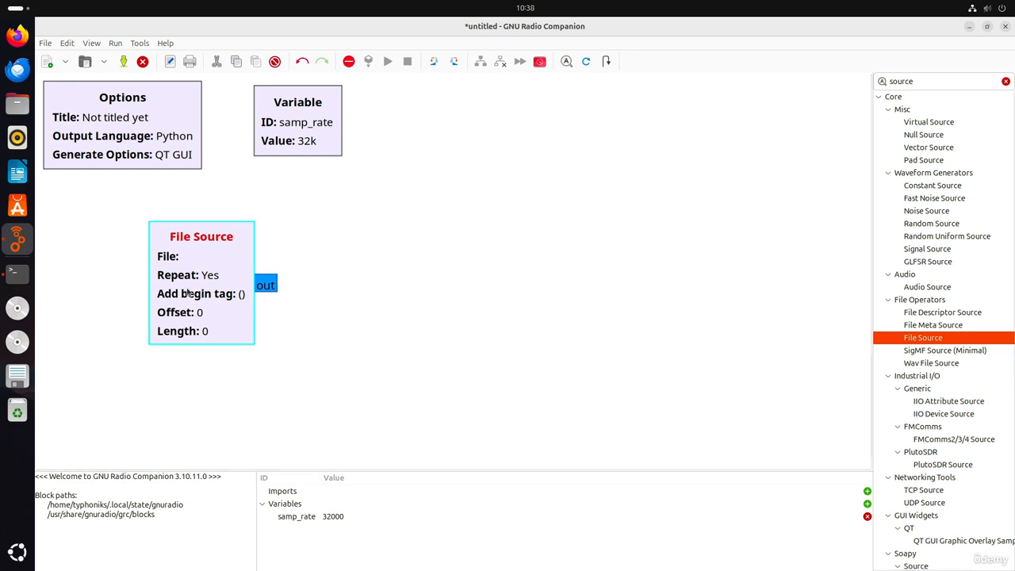
# Add a Multiply block beside the File Source block and connect the File Source output to the Multiply input in0
pyautogui.click(946, 83)
pyautogui.write('mult')
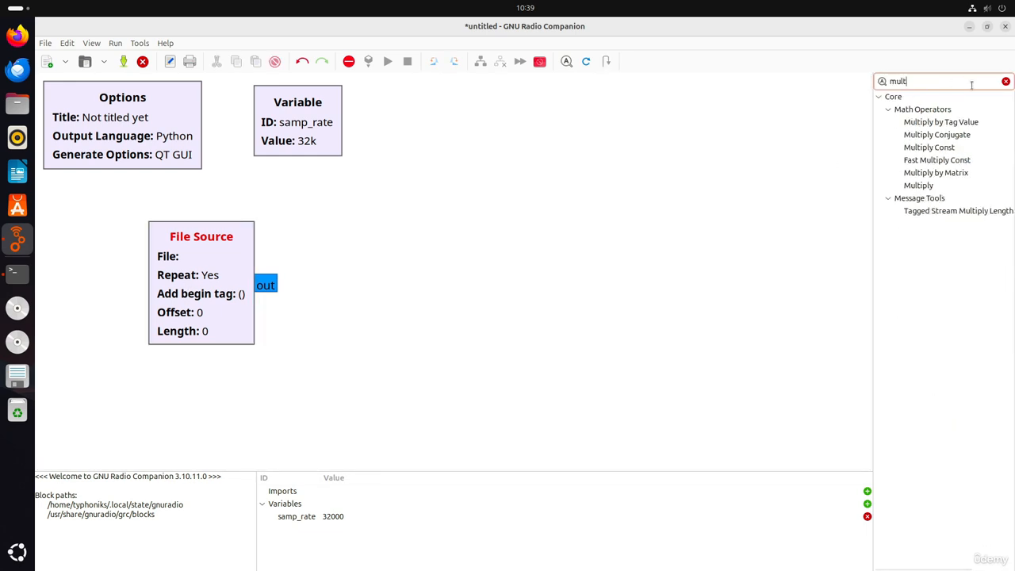
pyautogui.moveTo(928, 187); pyautogui.dragTo(431, 230)
pyautogui.moveTo(474, 281); pyautogui.dragTo(414, 299)
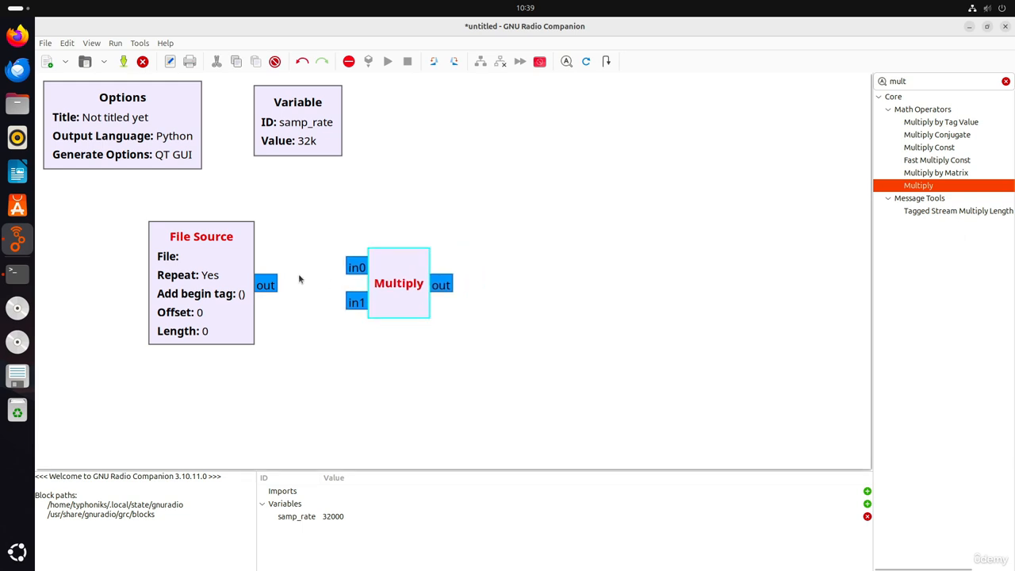
pyautogui.moveTo(268, 281); pyautogui.dragTo(356, 267)
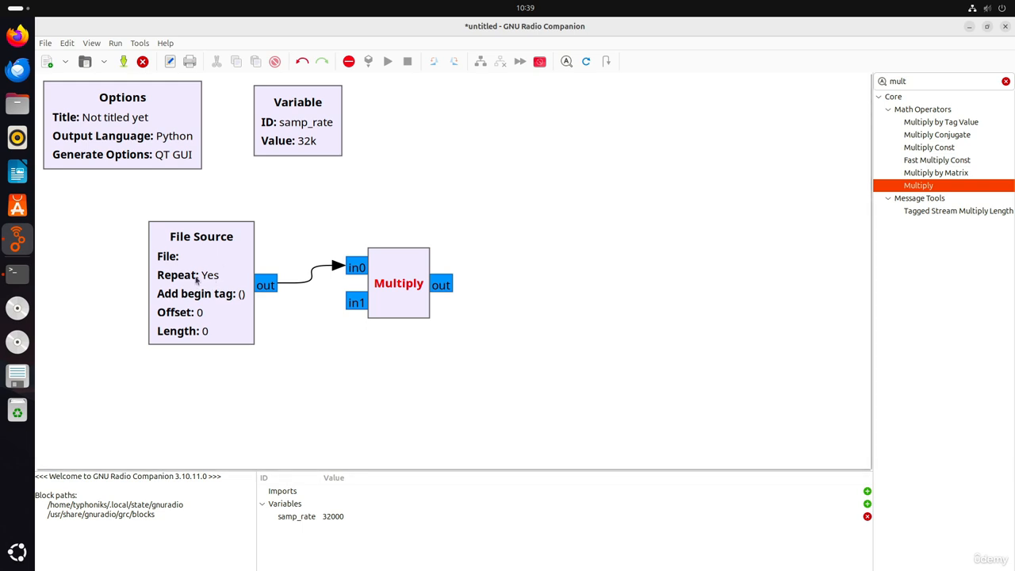
pyautogui.doubleClick(169, 299)
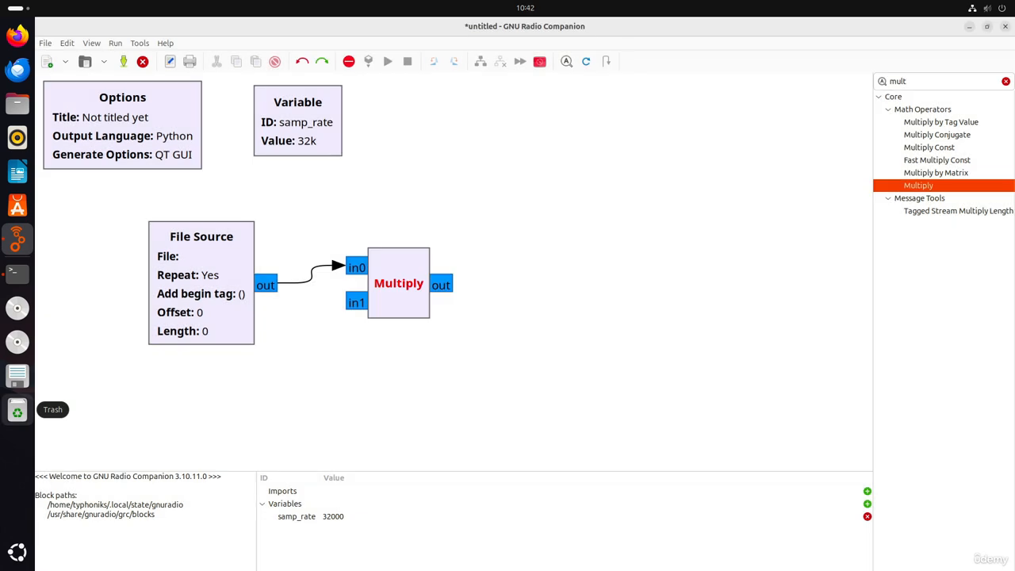
# Search the block library for "source" and for "sink" to compare the available input and output blocks
pyautogui.doubleClick(997, 83)
pyautogui.write('s')
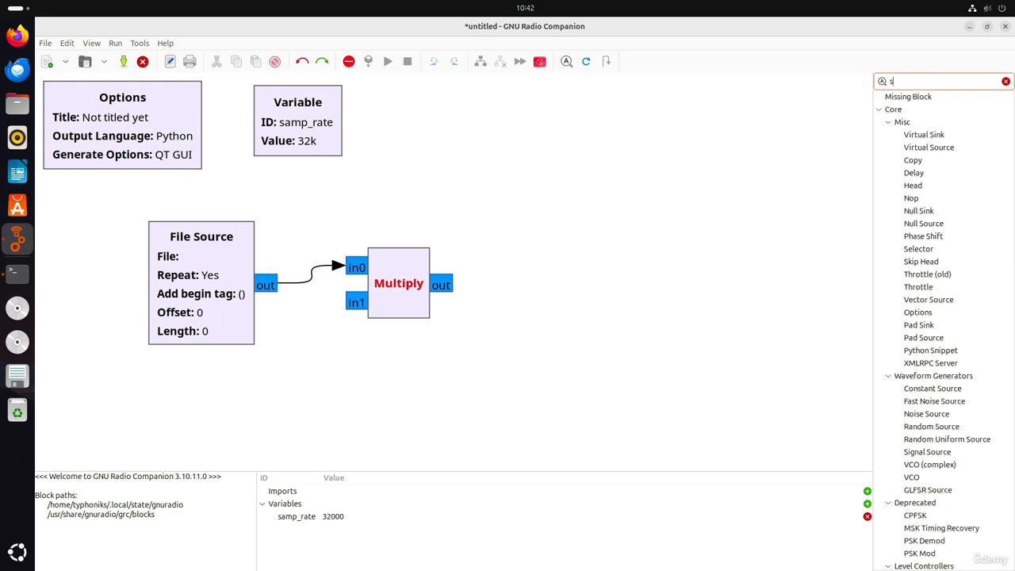
pyautogui.write('ource')
pyautogui.hotkey('ctrl', 'a')
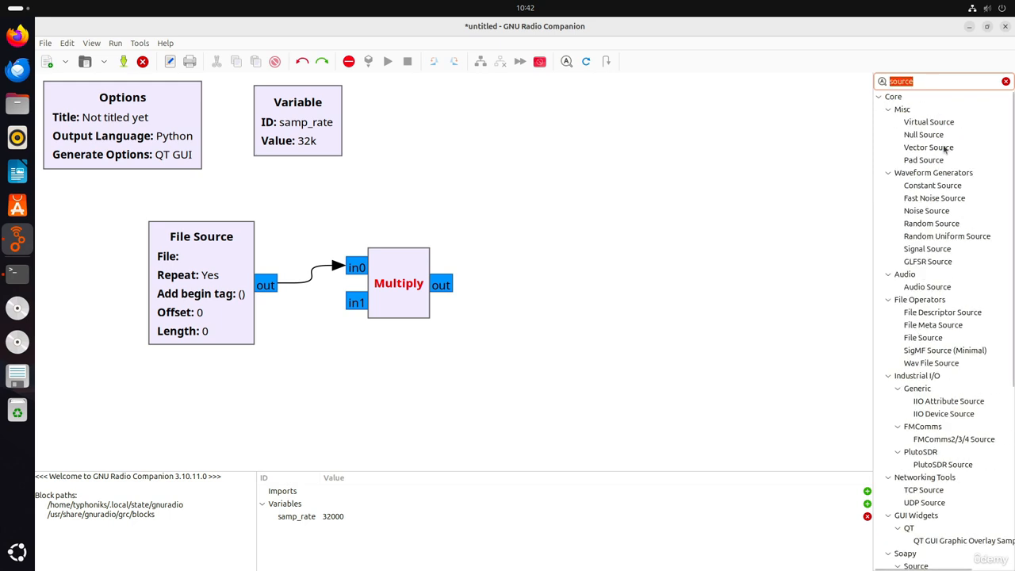
pyautogui.write('sink')
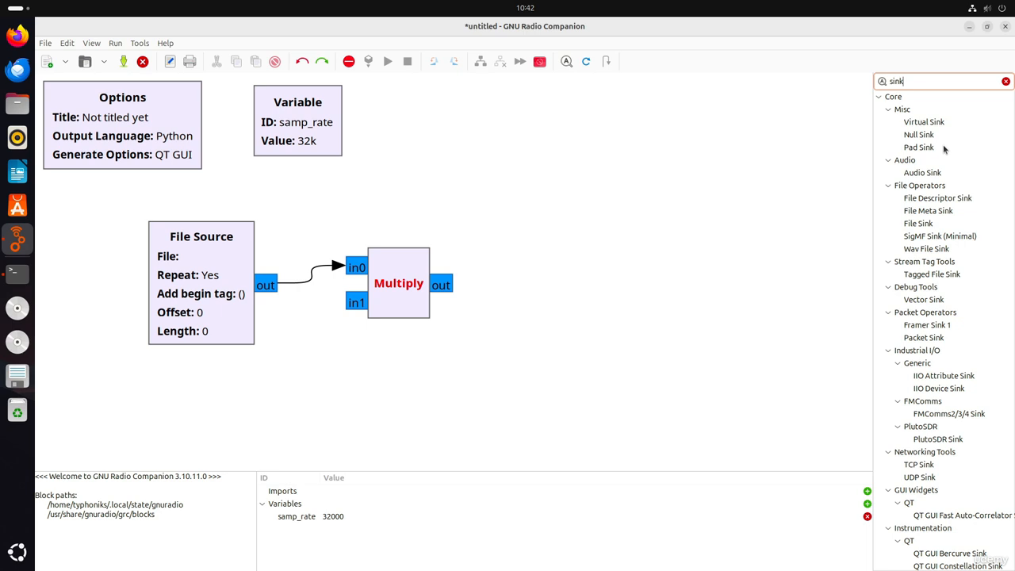
# Place Soapy HackRF Source and Soapy RTLSDR Source blocks from the "source" search on the canvas and delete both again
pyautogui.hotkey('ctrl', 'a')
pyautogui.press('BackSpace')
pyautogui.write('source')
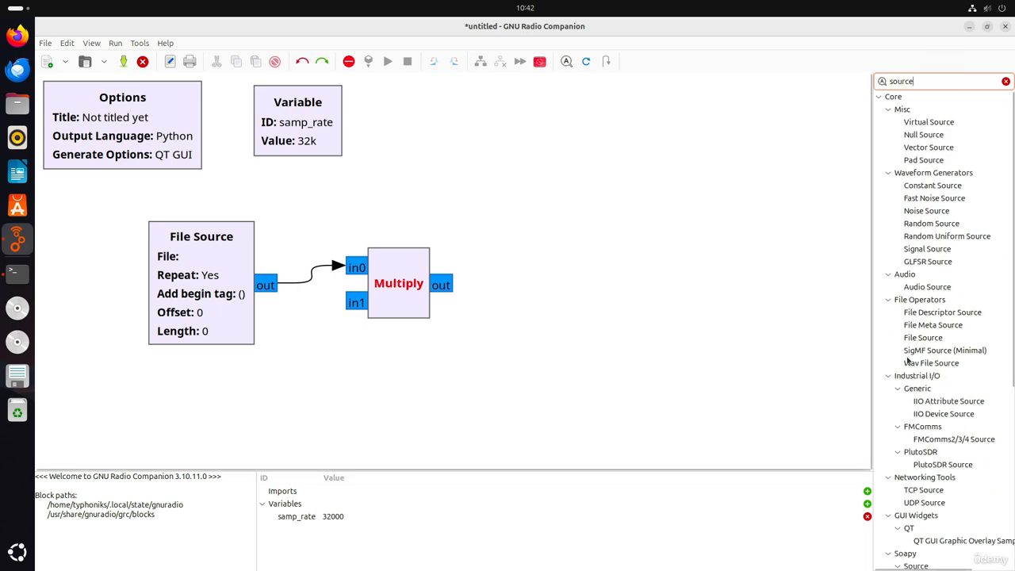
pyautogui.moveTo(951, 292)
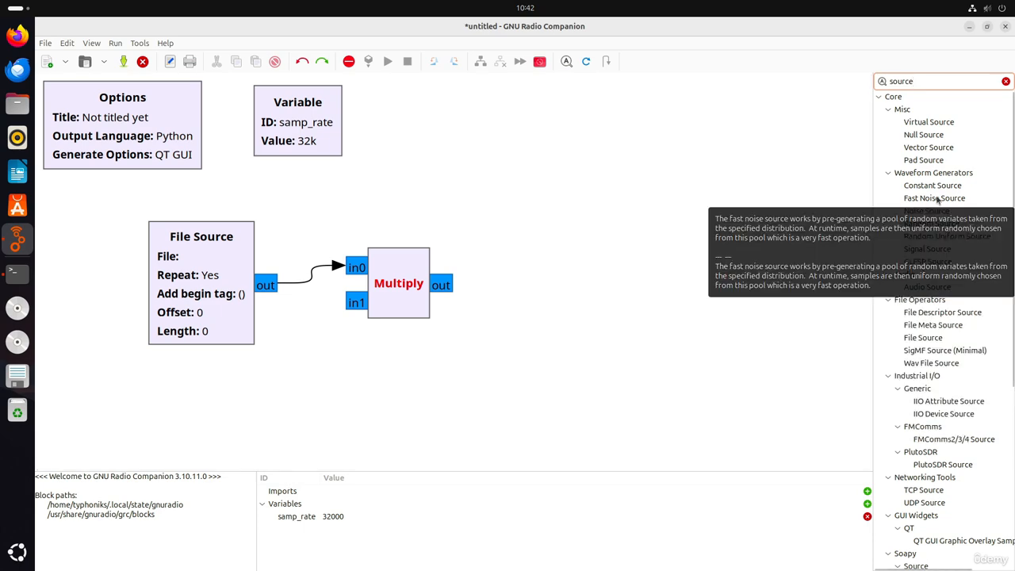
pyautogui.scroll(-3, 982, 293)
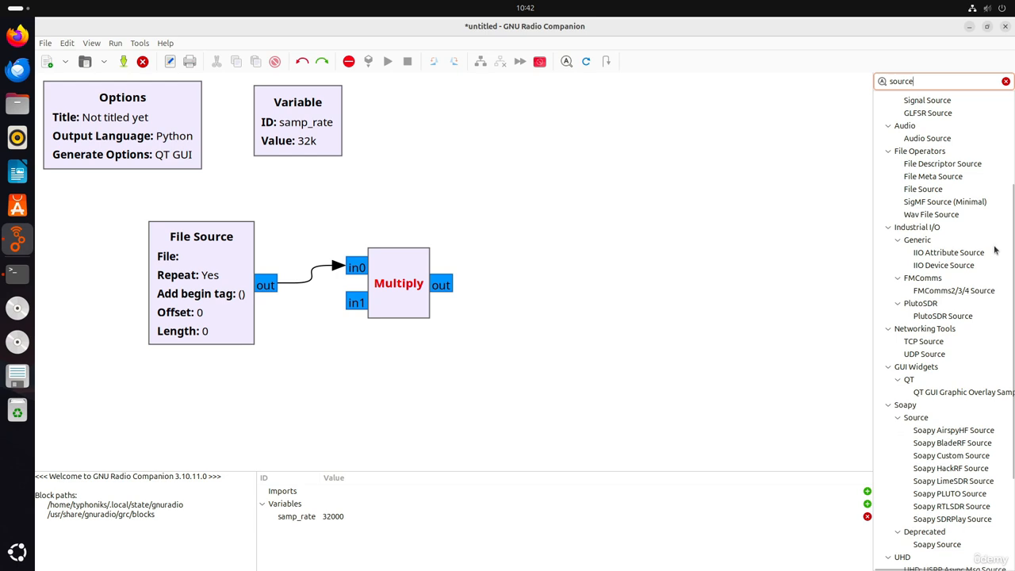
pyautogui.scroll(-3, 997, 311)
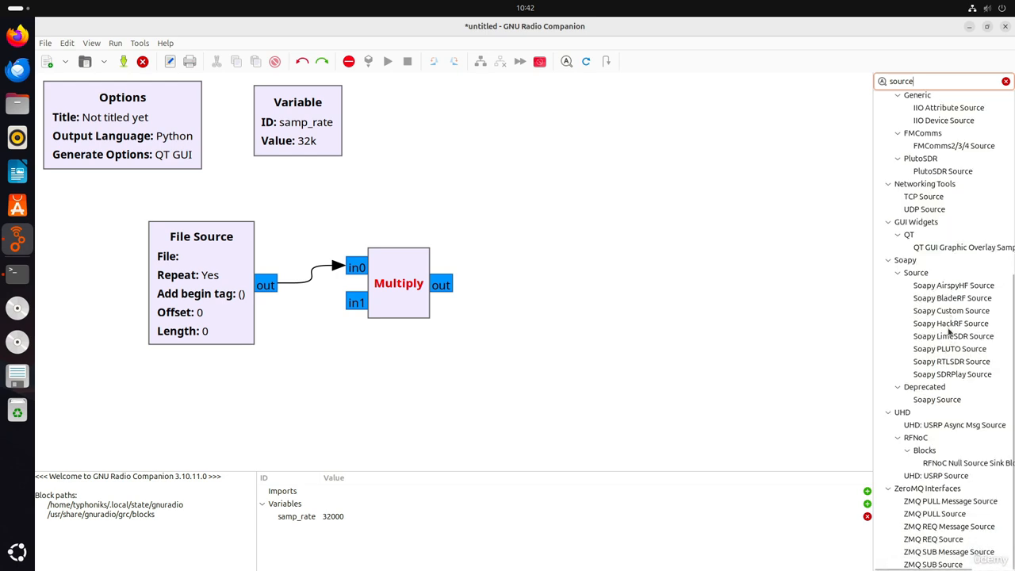
pyautogui.moveTo(949, 325); pyautogui.dragTo(587, 176)
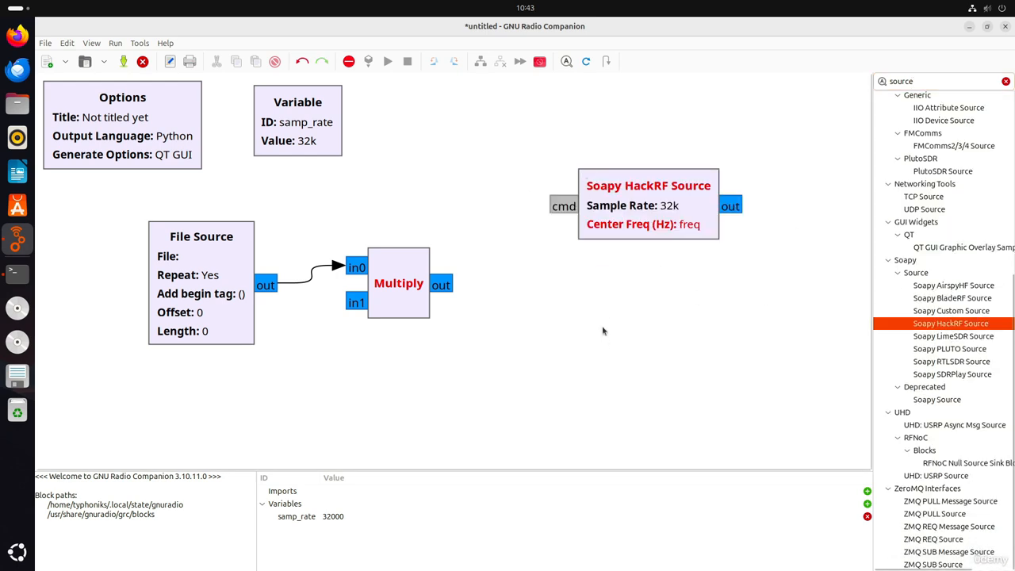
pyautogui.moveTo(949, 364); pyautogui.dragTo(677, 390)
pyautogui.moveTo(725, 427); pyautogui.dragTo(658, 305)
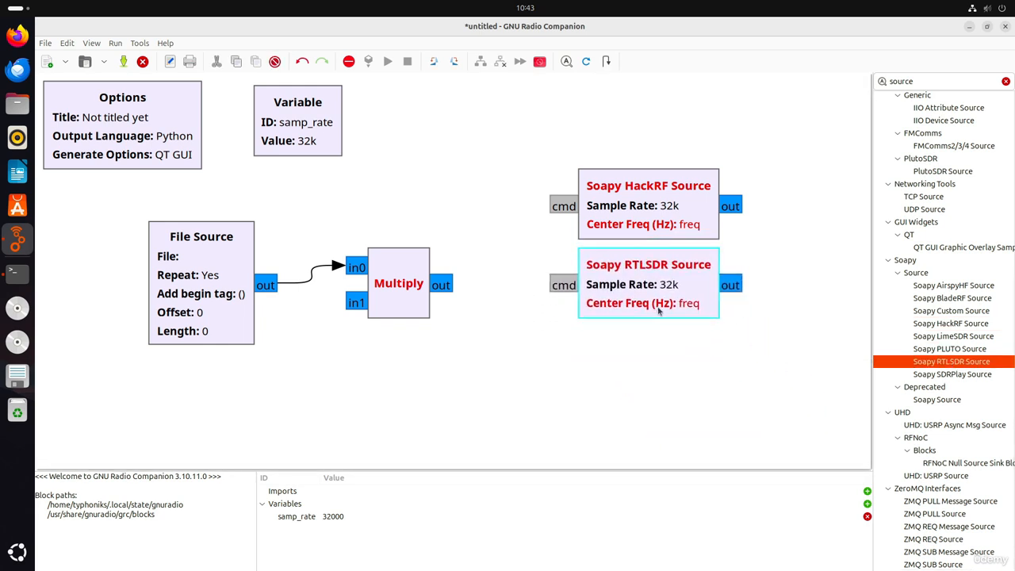
pyautogui.keyDown('ctrl'); pyautogui.click(626, 202); pyautogui.keyUp('ctrl')
pyautogui.press('Delete')
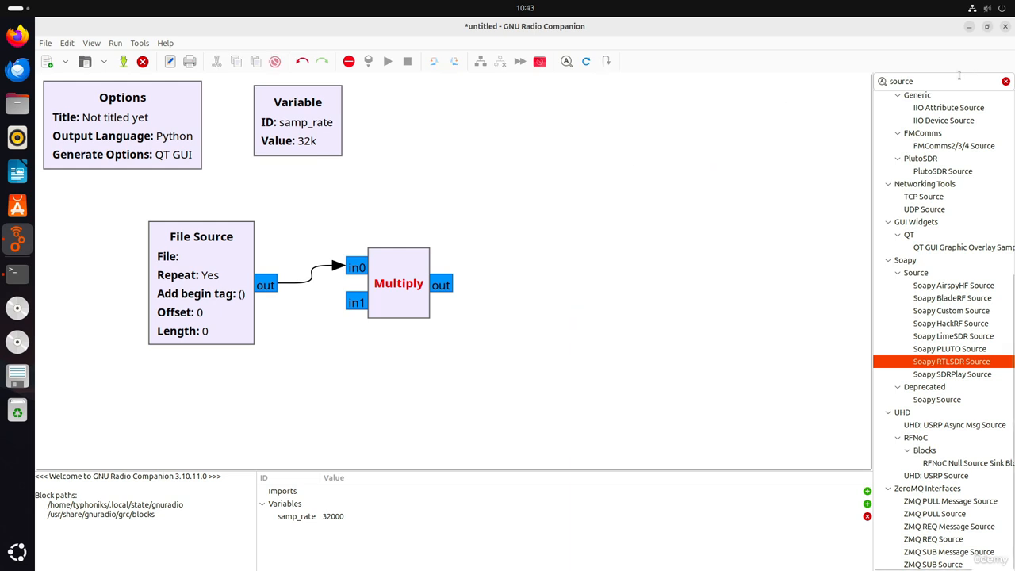
# Search the block library for "sink" and review the available sink blocks
pyautogui.click(943, 81)
pyautogui.hotkey('ctrl', 'a')
pyautogui.press('BackSpace')
pyautogui.write('sink')
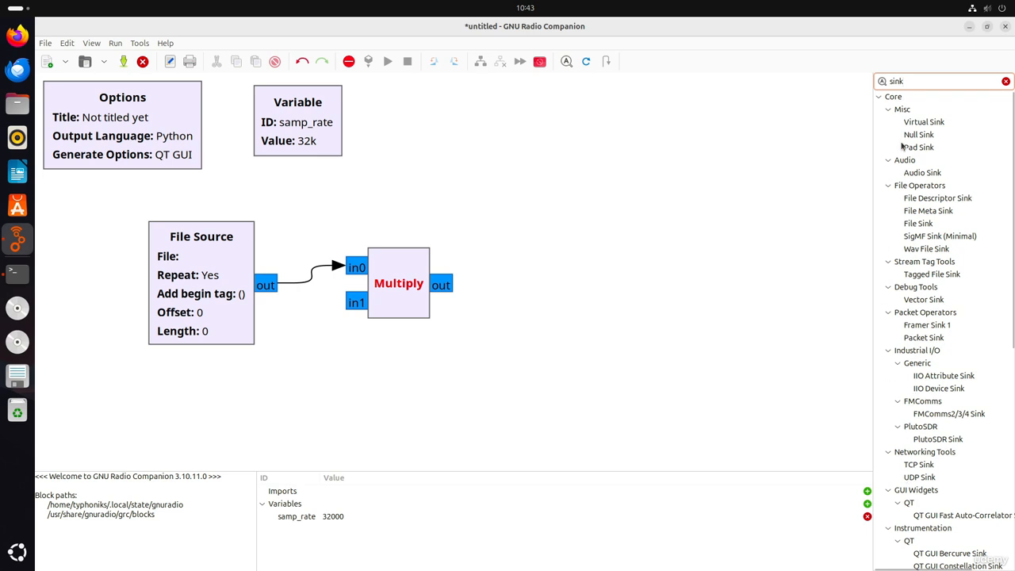
pyautogui.moveTo(946, 381)
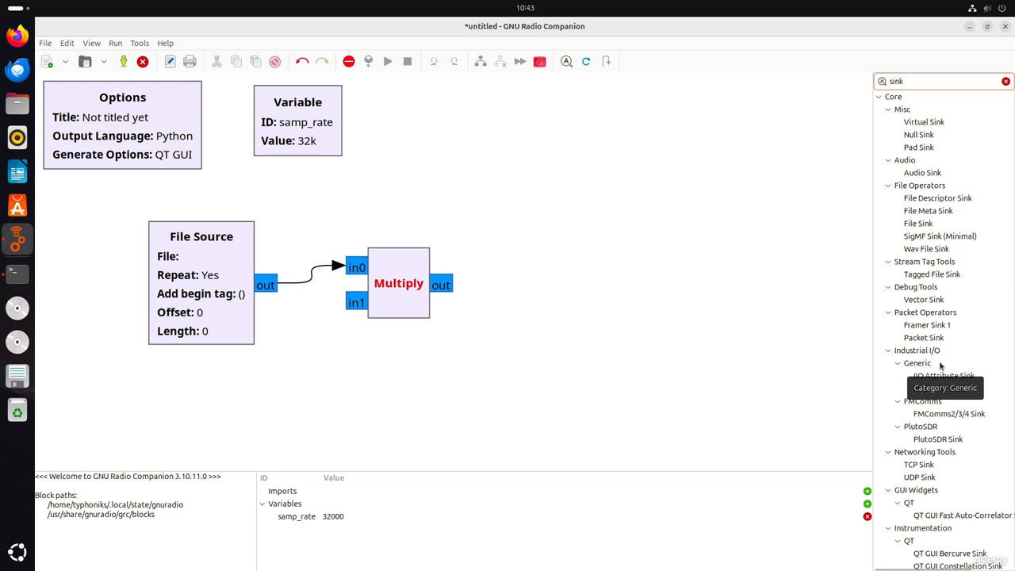
# Search the block library for "audio" and add an Audio Sink block to the flowgraph
pyautogui.doubleClick(944, 81)
pyautogui.write('audio')
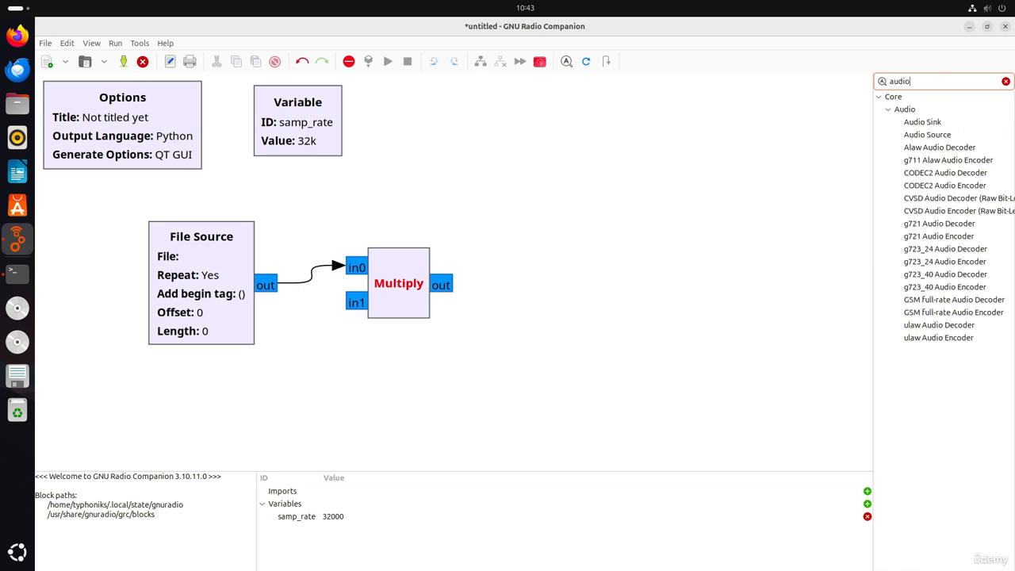
pyautogui.doubleClick(922, 123)
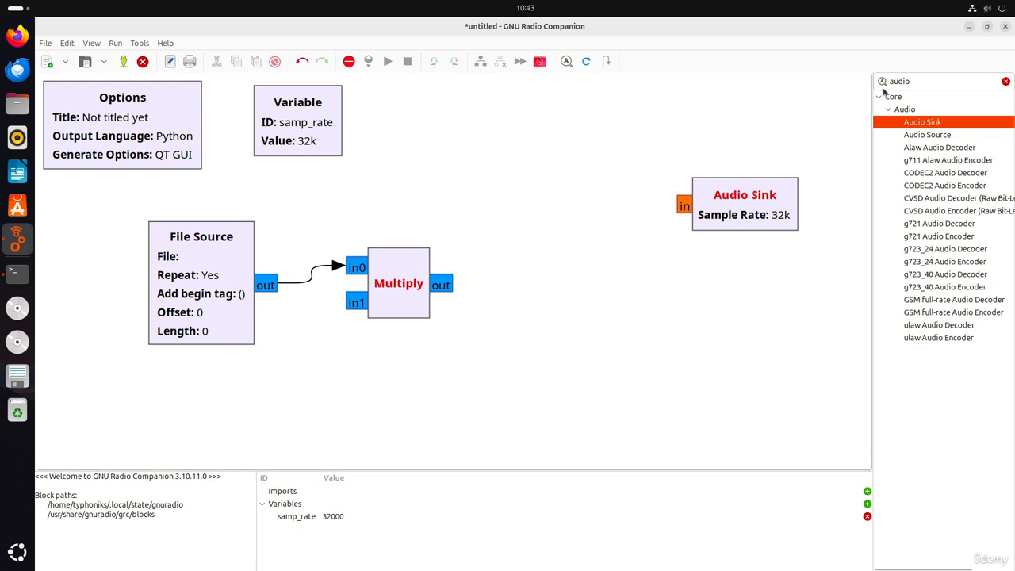
# Replace the "audio" search with a search for display blocks in the block library, and clear the search again
pyautogui.doubleClick(918, 75)
pyautogui.press('BackSpace')
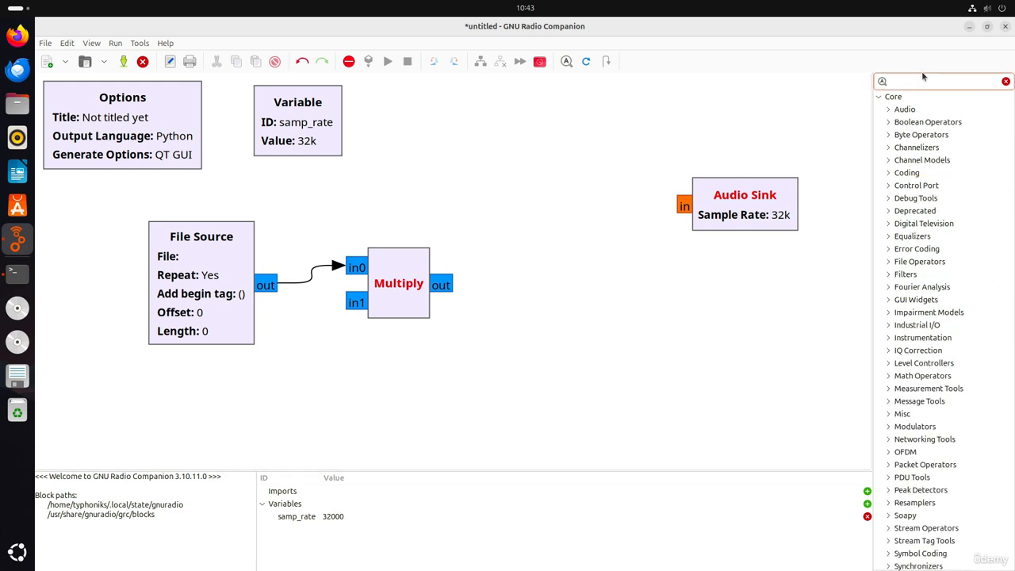
pyautogui.write('gpra')
pyautogui.press('BackSpace')
pyautogui.press('BackSpace')
pyautogui.press('BackSpace')
pyautogui.press('BackSpace')
pyautogui.write('displa')
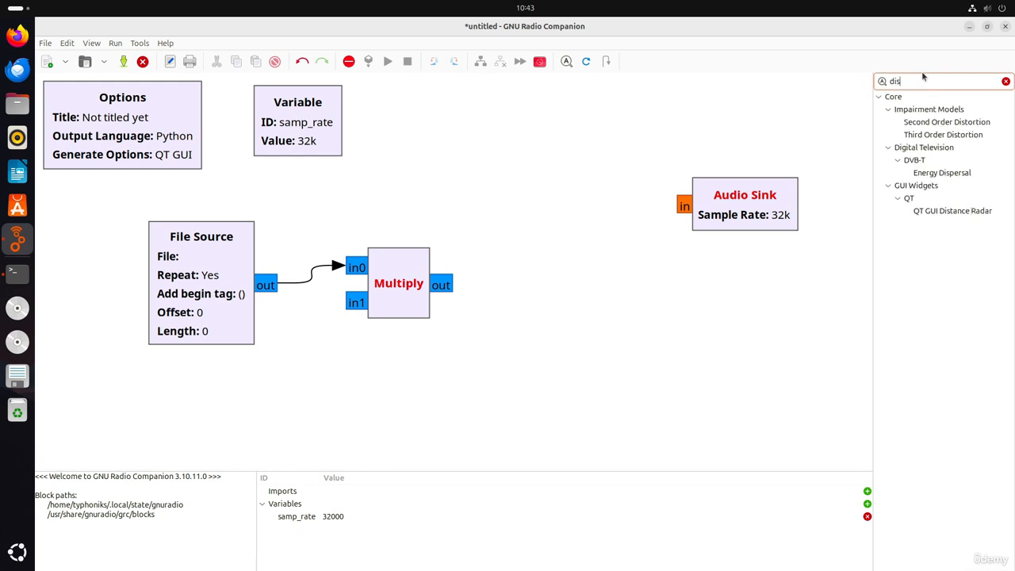
pyautogui.press('BackSpace')
pyautogui.press('BackSpace')
pyautogui.press('BackSpace')
pyautogui.press('BackSpace')
pyautogui.press('BackSpace')
pyautogui.press('BackSpace')
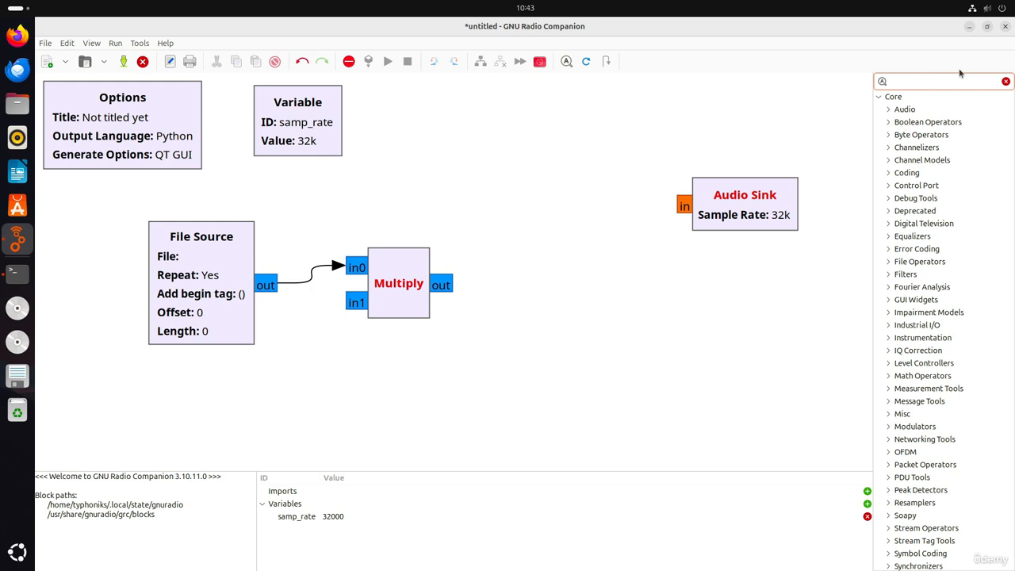
# Add a BBheader block from Digital Television > DVB to the canvas, and open and close its properties
pyautogui.click(877, 223)
pyautogui.click(888, 224)
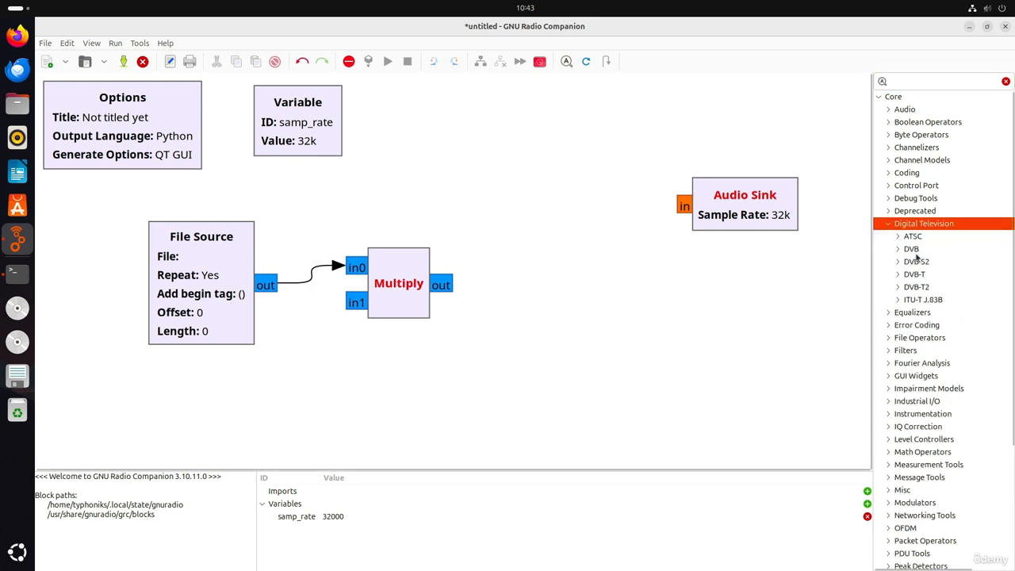
pyautogui.moveTo(910, 251); pyautogui.dragTo(631, 291)
pyautogui.click(898, 249)
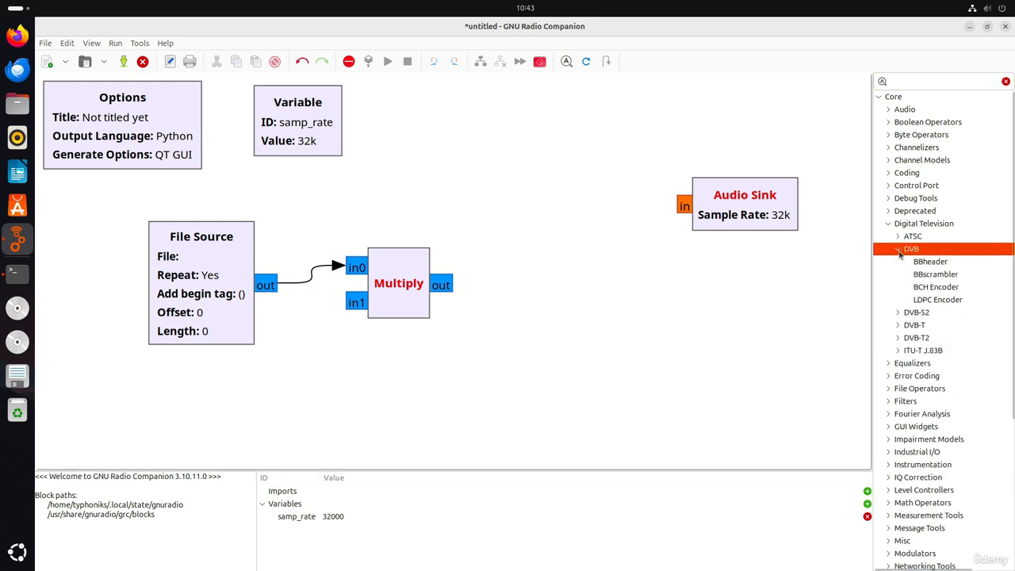
pyautogui.moveTo(926, 262); pyautogui.dragTo(518, 294)
pyautogui.doubleClick(557, 318)
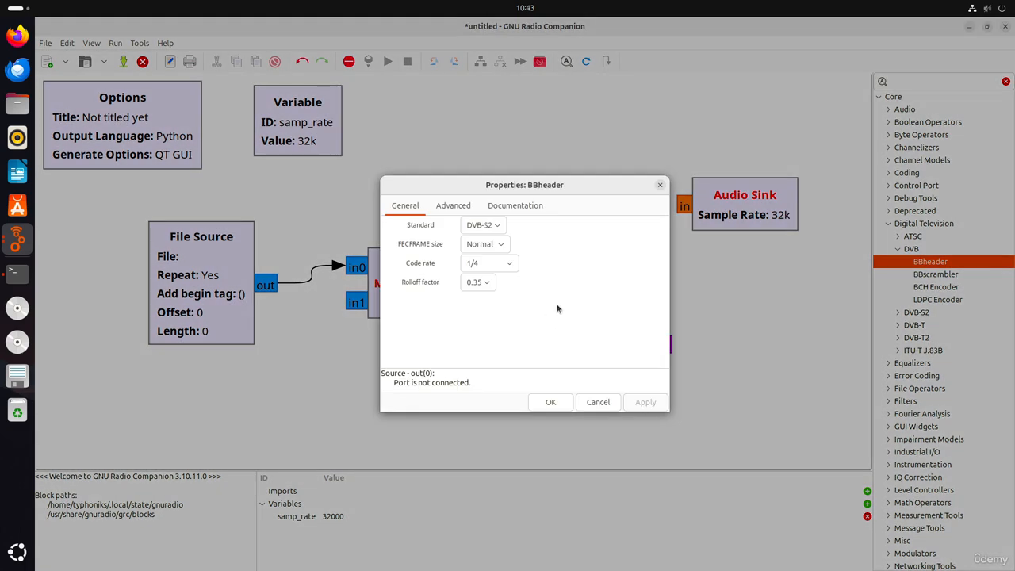
pyautogui.press('Escape')
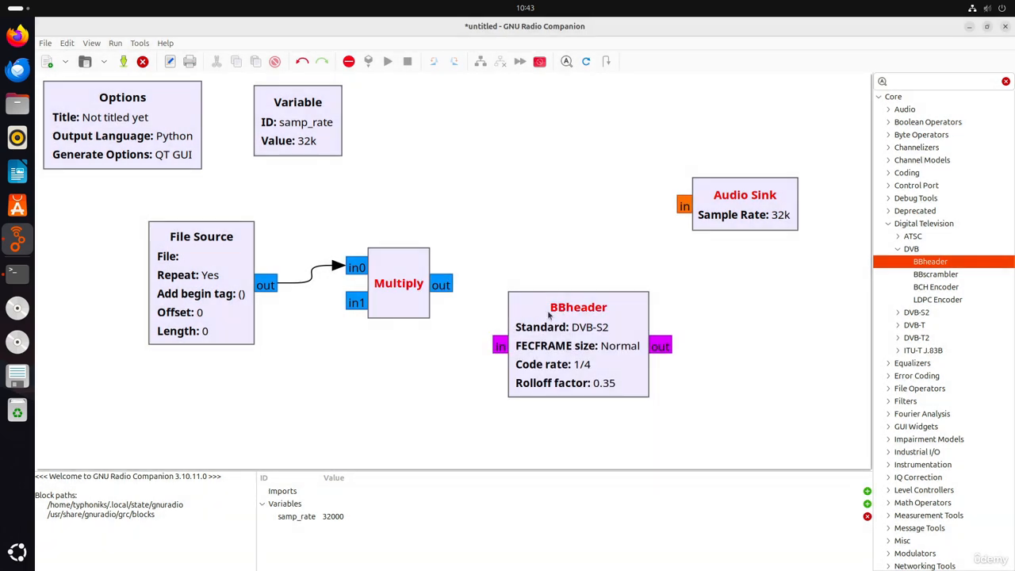
# Search the block library for "file" and place a File Descriptor Sink block in the upper middle of the canvas
pyautogui.click(914, 80)
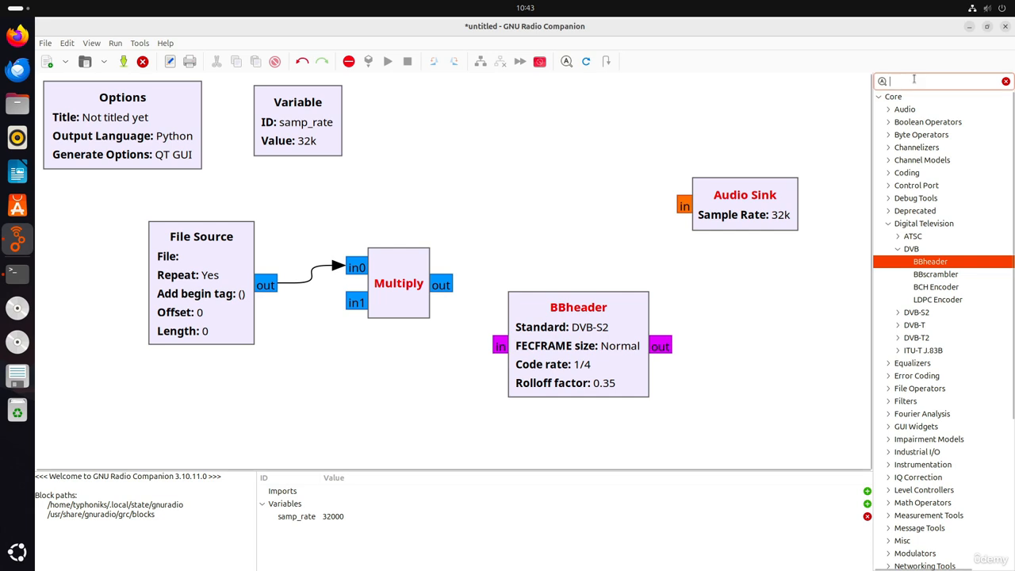
pyautogui.write('file')
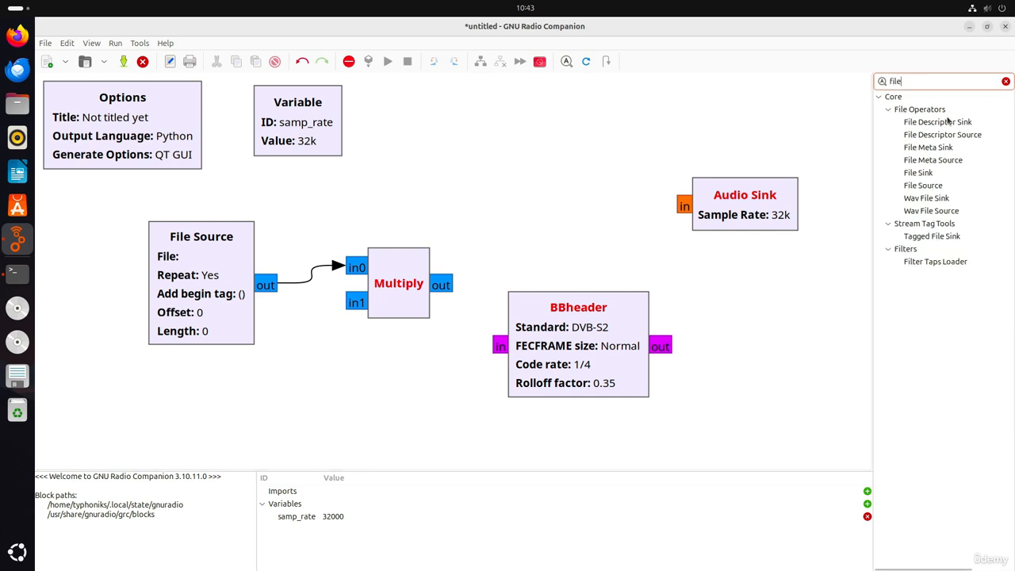
pyautogui.moveTo(944, 129); pyautogui.dragTo(558, 117)
pyautogui.click(547, 318)
pyautogui.click(729, 336)
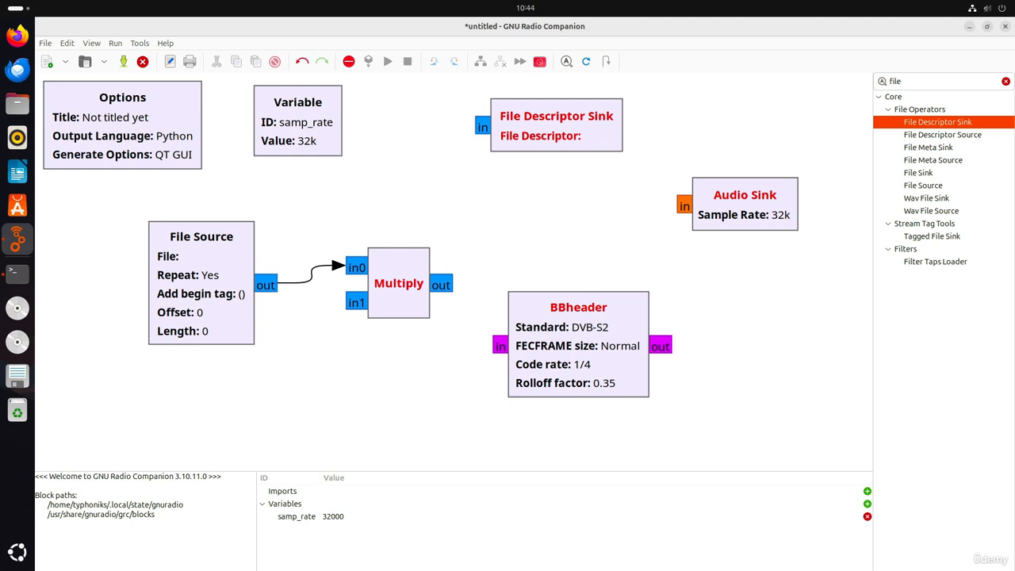
# Delete the File Descriptor Sink, Audio Sink, BBheader, Multiply and File Source blocks together, keeping only Options and Variable
pyautogui.click(107, 109)
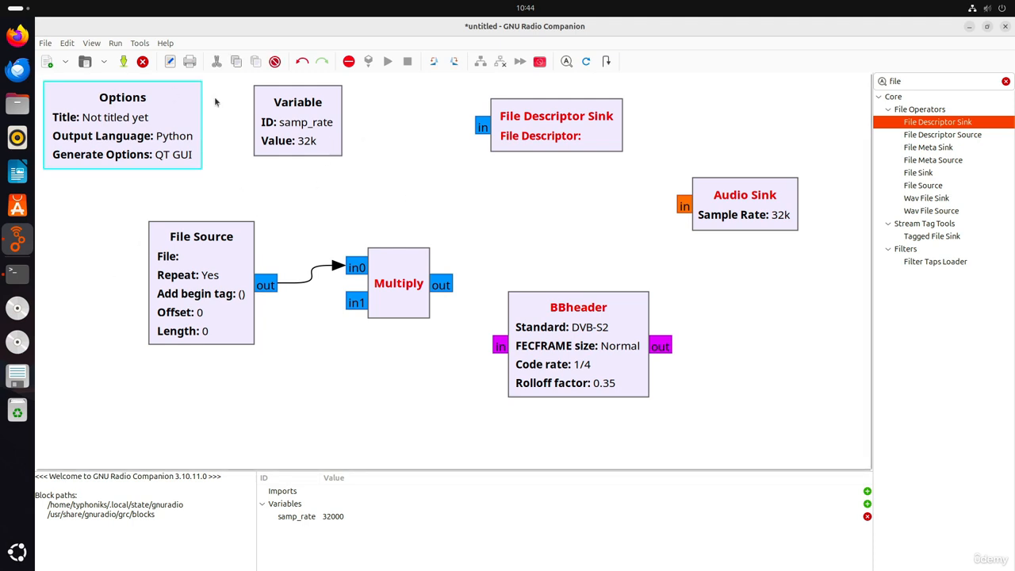
pyautogui.click(291, 116)
pyautogui.click(537, 118)
pyautogui.keyDown('ctrl'); pyautogui.click(740, 190); pyautogui.keyUp('ctrl')
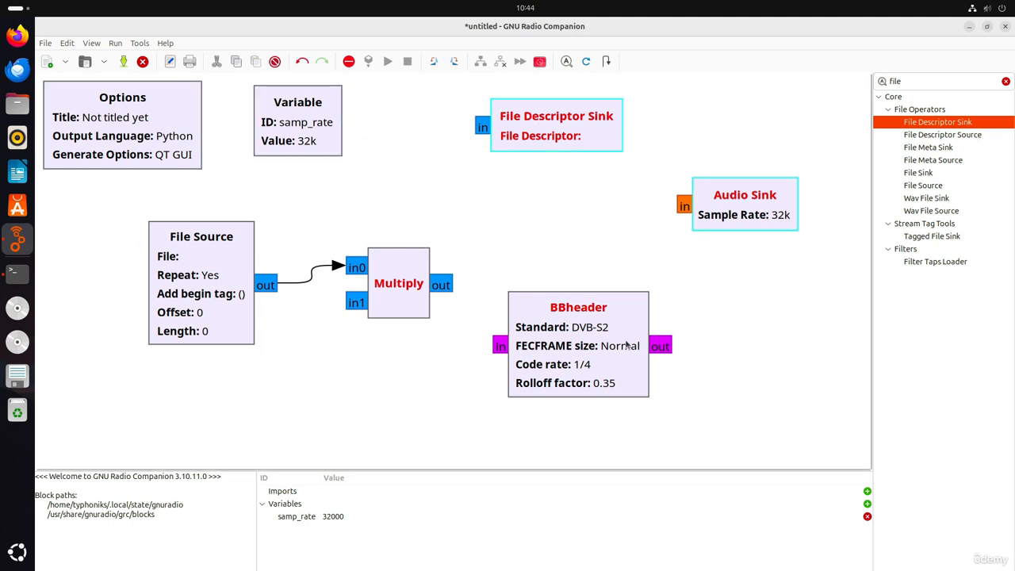
pyautogui.keyDown('ctrl'); pyautogui.click(627, 345); pyautogui.keyUp('ctrl')
pyautogui.keyDown('ctrl'); pyautogui.click(373, 283); pyautogui.keyUp('ctrl')
pyautogui.keyDown('ctrl'); pyautogui.click(168, 291); pyautogui.keyUp('ctrl')
pyautogui.press('Delete')
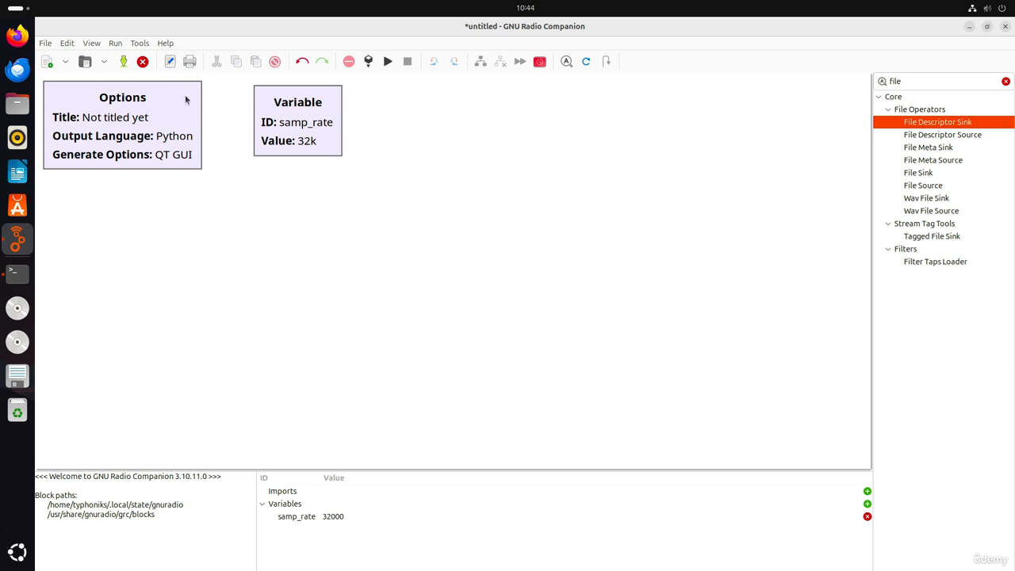
# Open the Options block's properties to review its general settings, and close them
pyautogui.click(132, 132)
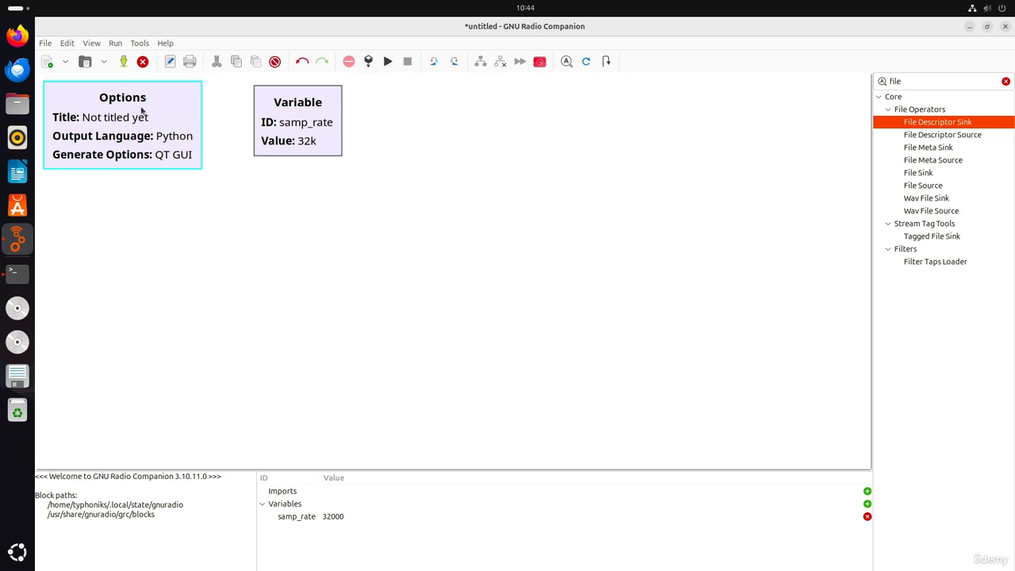
pyautogui.doubleClick(136, 124)
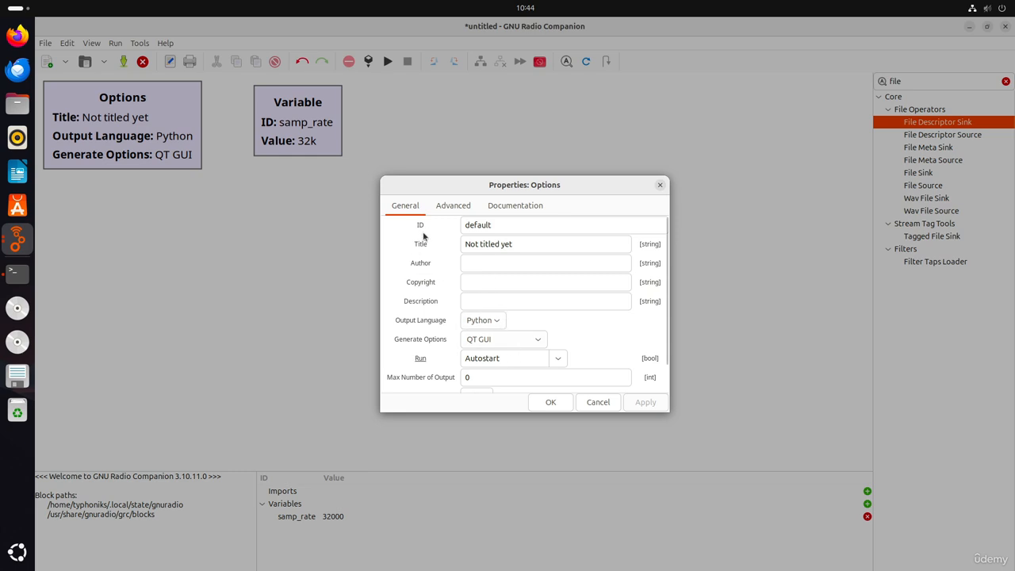
pyautogui.click(555, 402)
# Examine the ID and Value of the samp_rate Variable block in its properties, and close them
pyautogui.doubleClick(320, 124)
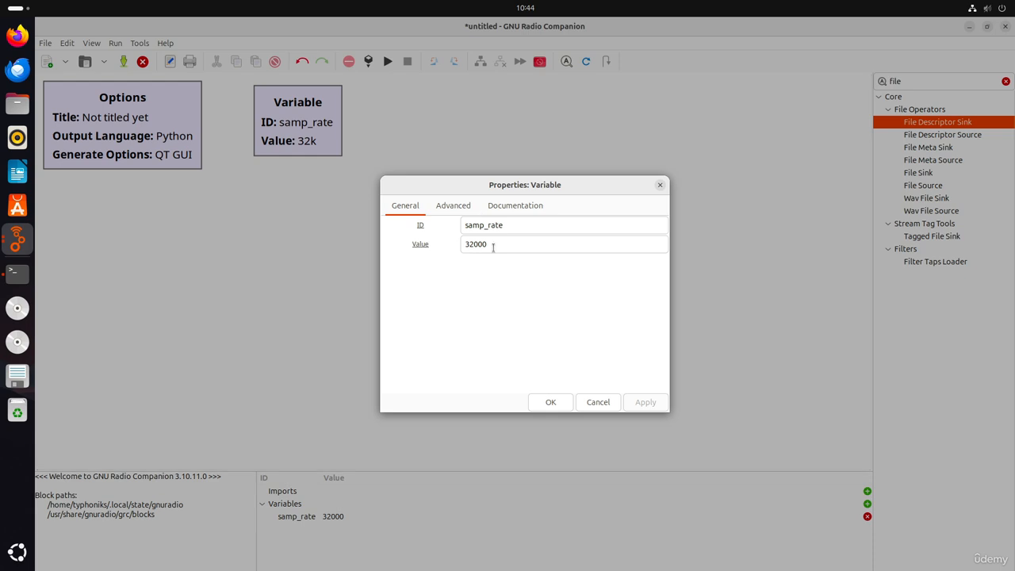
pyautogui.moveTo(492, 244); pyautogui.dragTo(447, 242)
pyautogui.click(583, 400)
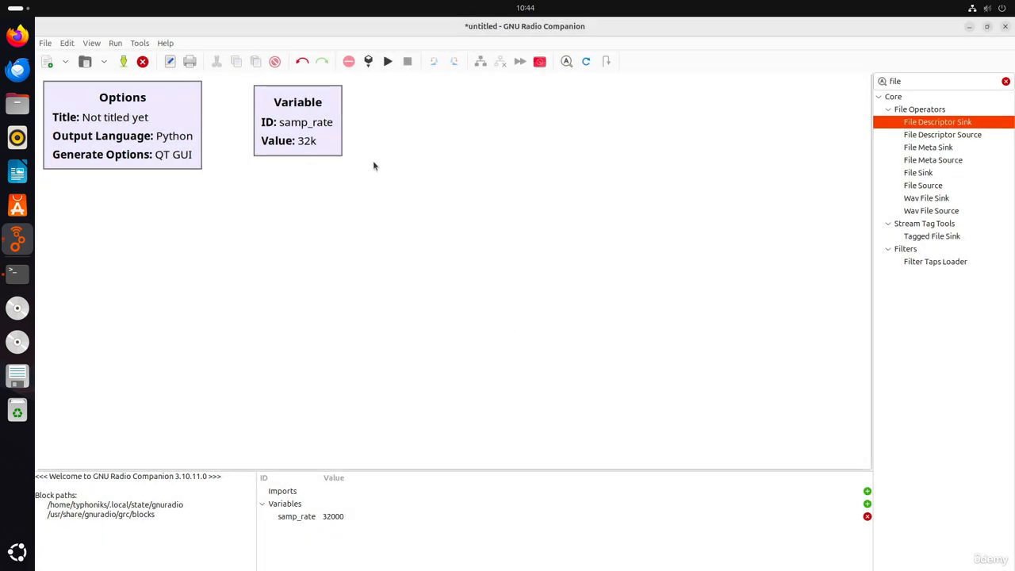
pyautogui.doubleClick(311, 147)
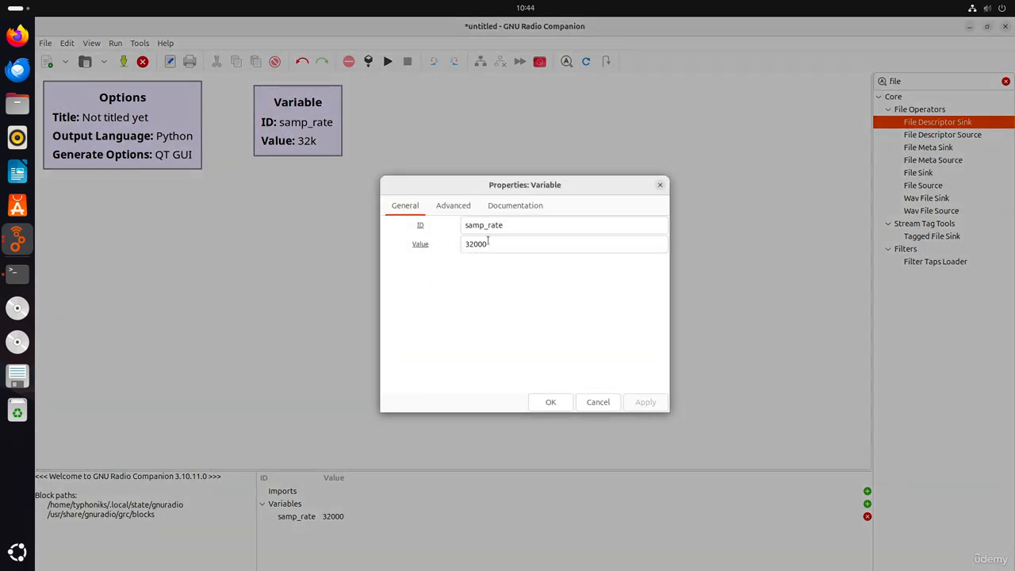
pyautogui.moveTo(489, 242)
pyautogui.mouseDown()
pyautogui.moveTo(459, 244)
pyautogui.moveTo(475, 244)
pyautogui.mouseUp()
pyautogui.press('Escape')
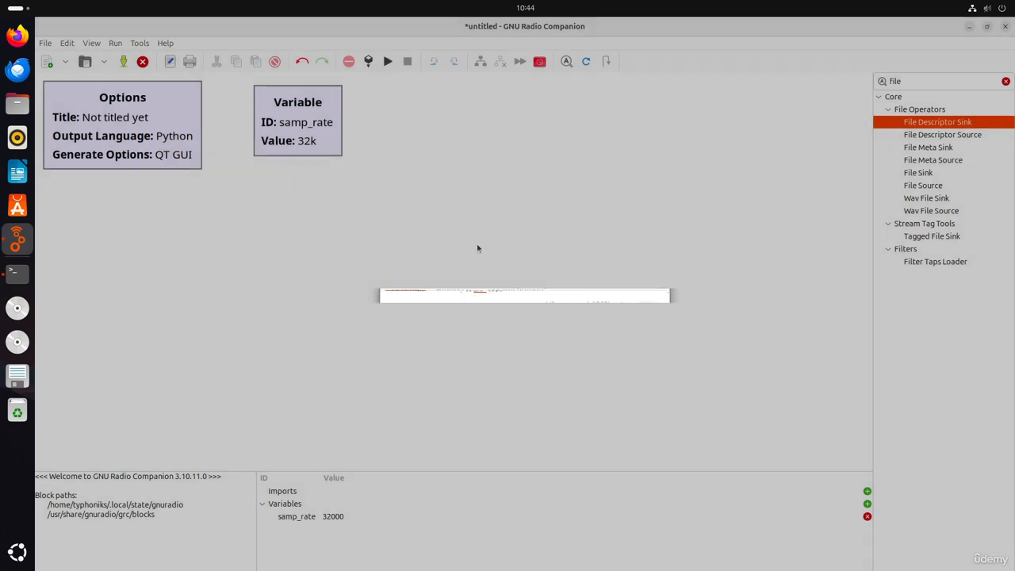